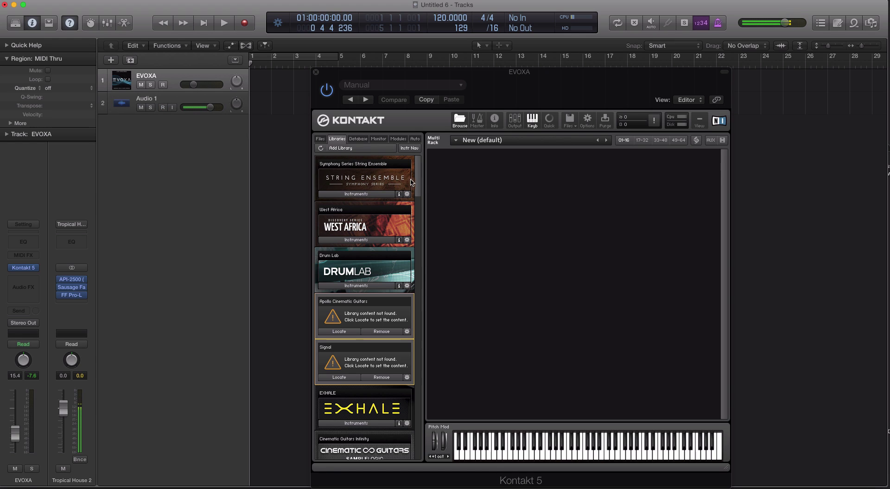
# - Look through the installed instrument libraries listed in Kontakt's browser
pyautogui.scroll(-3, 417, 185)
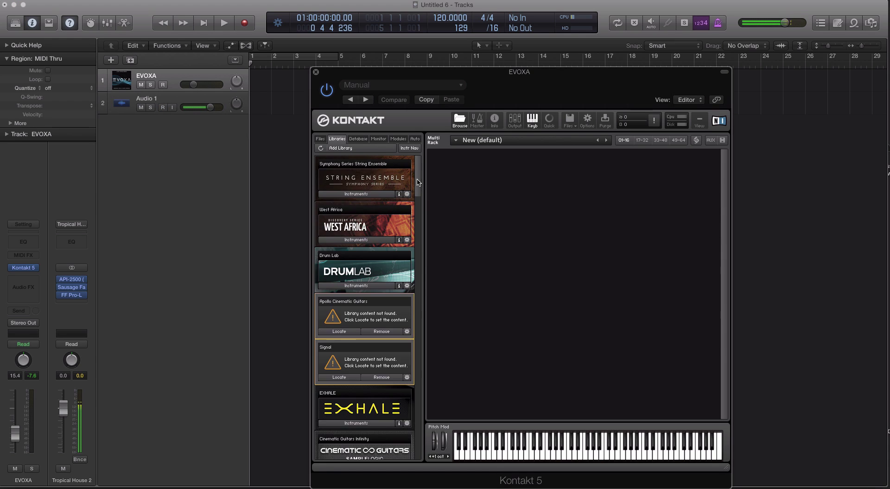
pyautogui.scroll(3, 419, 181)
pyautogui.moveTo(418, 194); pyautogui.dragTo(420, 232)
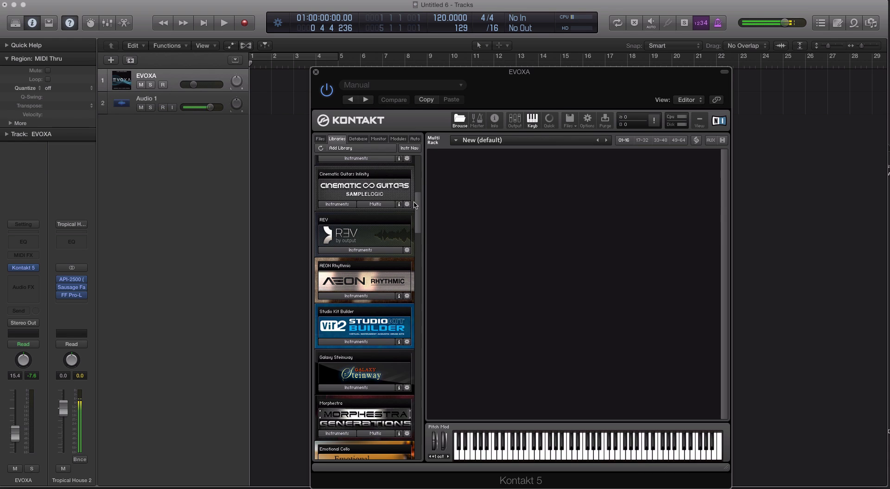
pyautogui.moveTo(414, 206); pyautogui.dragTo(412, 128)
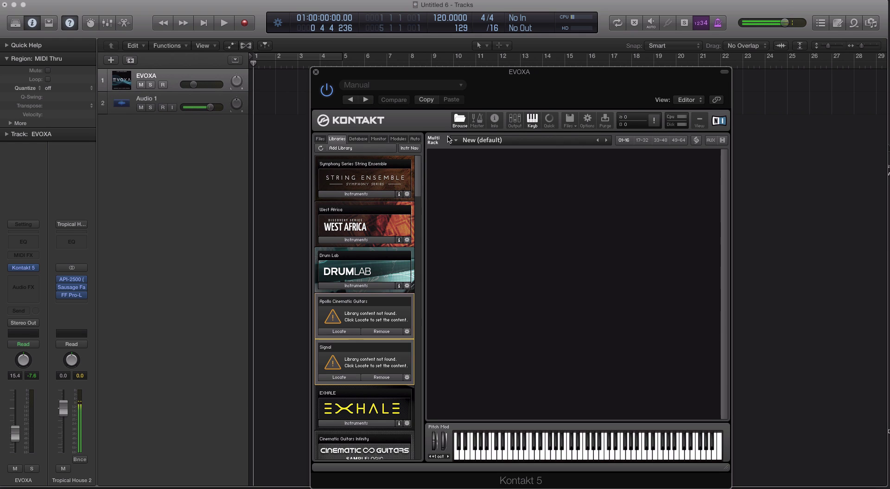
pyautogui.click(457, 124)
pyautogui.click(346, 120)
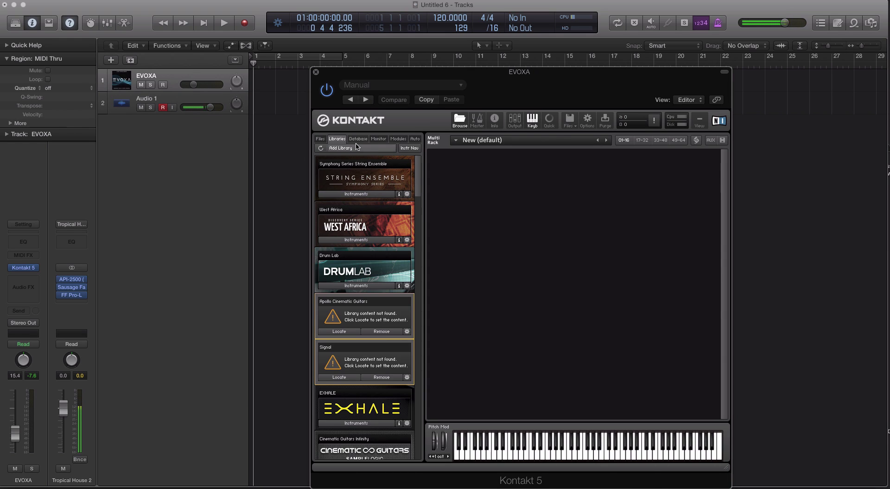
# - Browse the file system to the Sample Libraries folder and select the ESW Evoxa folder
pyautogui.click(320, 140)
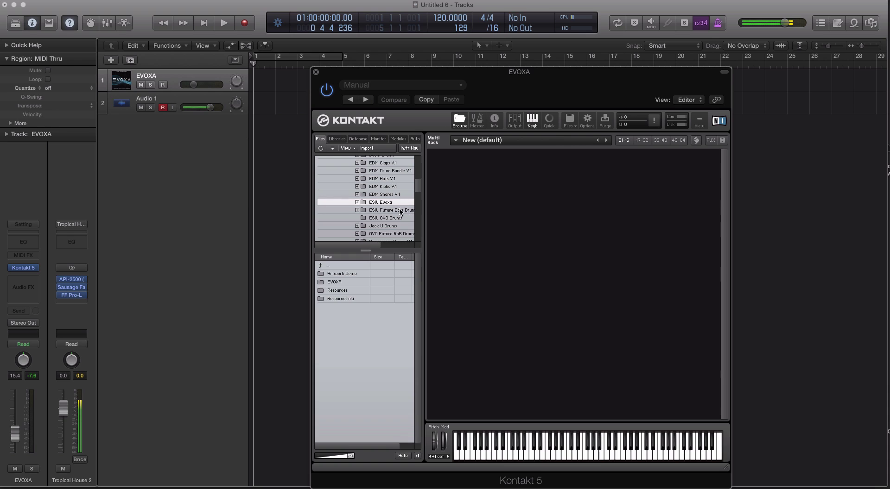
pyautogui.scroll(2, 382, 211)
pyautogui.scroll(10, 381, 209)
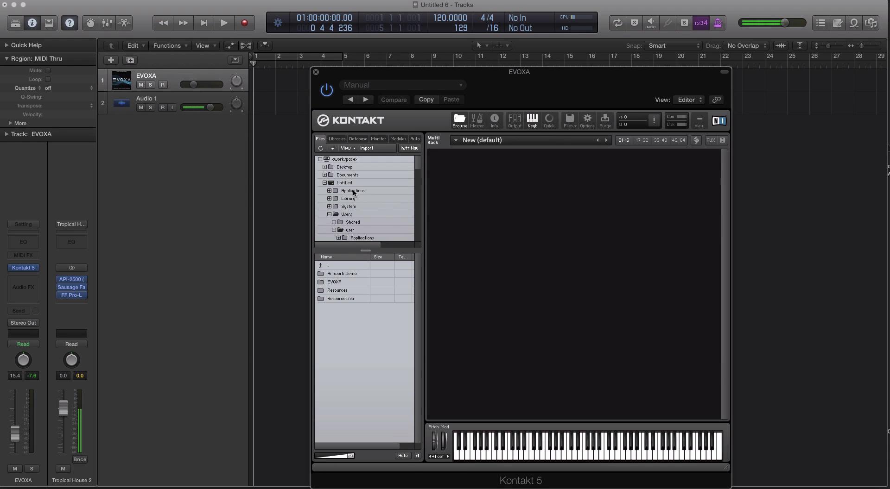
pyautogui.scroll(-10, 380, 187)
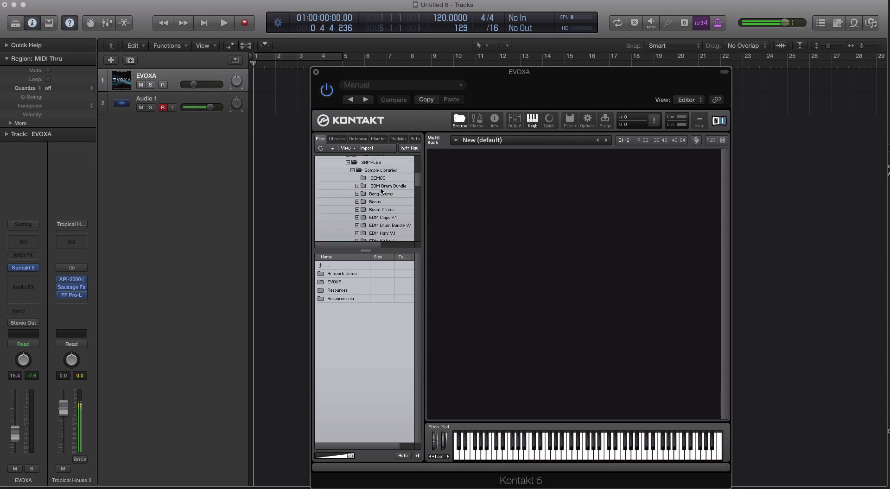
pyautogui.scroll(-3, 380, 190)
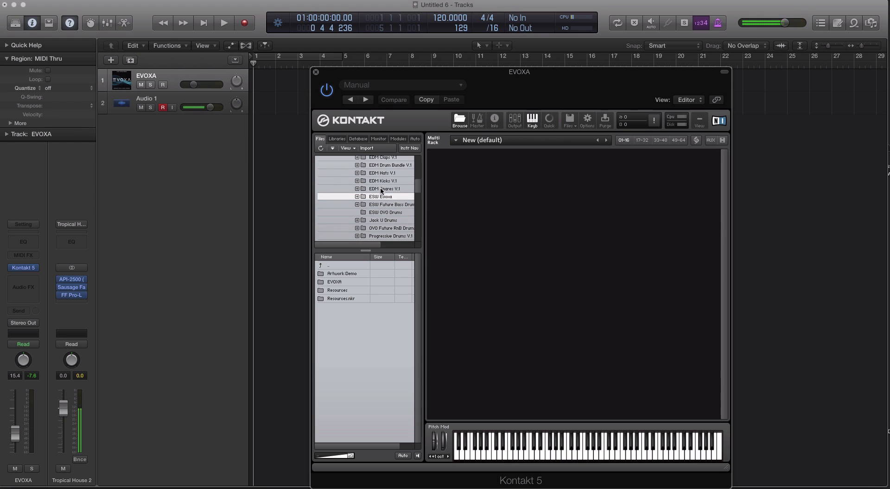
pyautogui.doubleClick(327, 266)
pyautogui.click(348, 357)
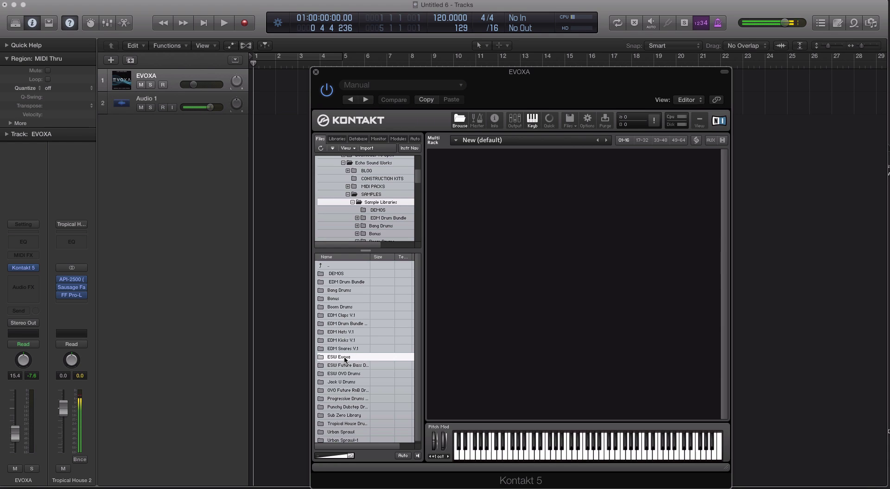
# - Load Evoxa Agrressive Vox from ESW Evoxa's Vocal Chops folder, switch to the next instrument, and remove it from the rack
pyautogui.doubleClick(345, 358)
pyautogui.doubleClick(343, 282)
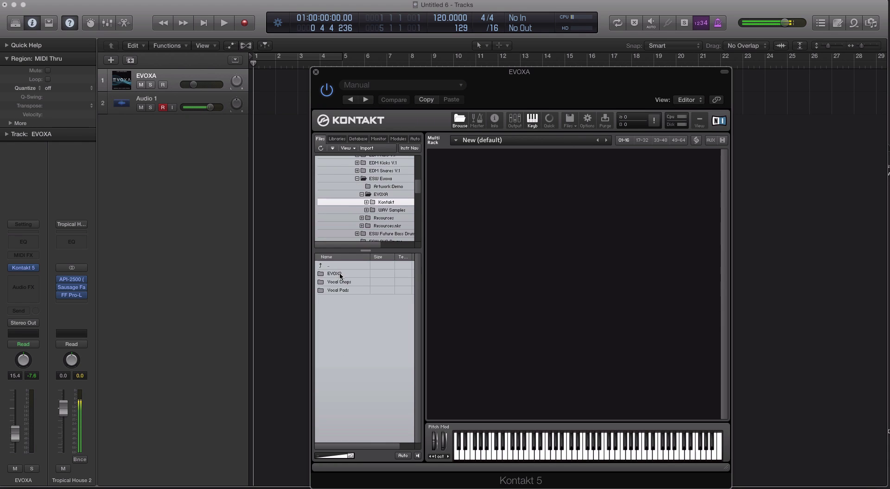
pyautogui.doubleClick(342, 278)
pyautogui.moveTo(343, 273); pyautogui.dragTo(554, 252)
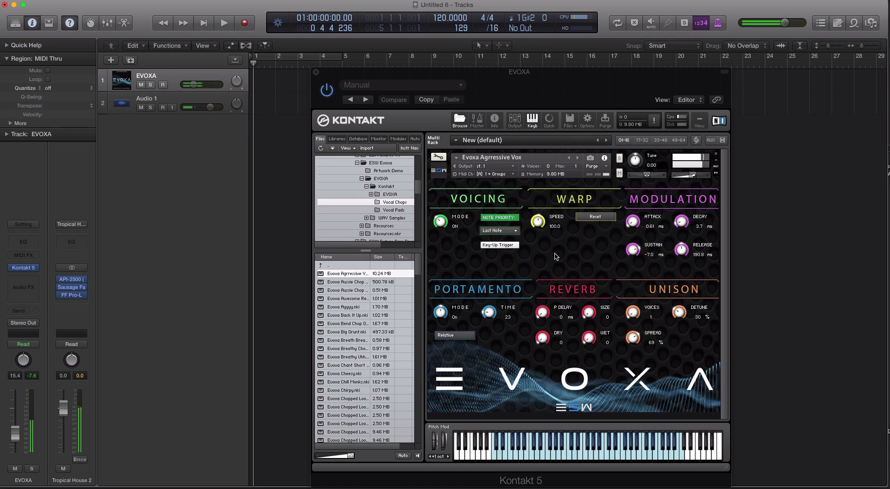
pyautogui.click(578, 158)
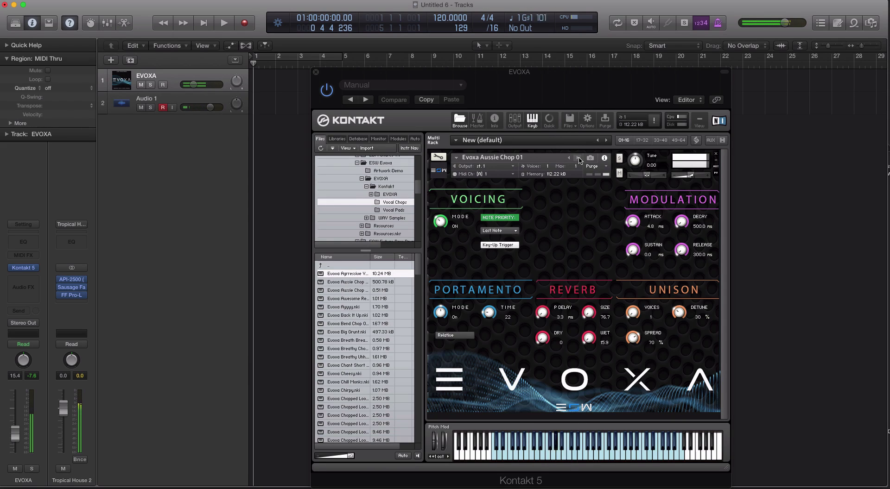
pyautogui.click(715, 154)
# - Load Evoxa Trap 07 from the Vocal Chops folder and remove it from the rack
pyautogui.scroll(-10, 347, 315)
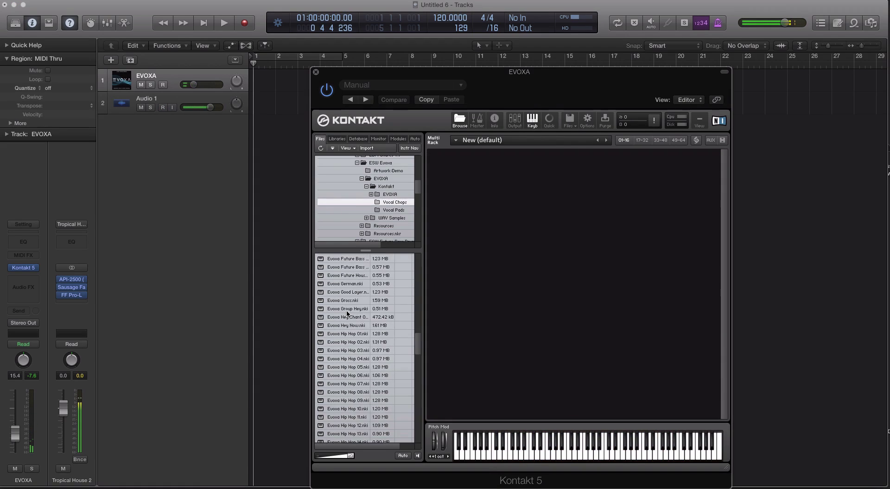
pyautogui.scroll(-5, 347, 314)
pyautogui.scroll(-5, 350, 308)
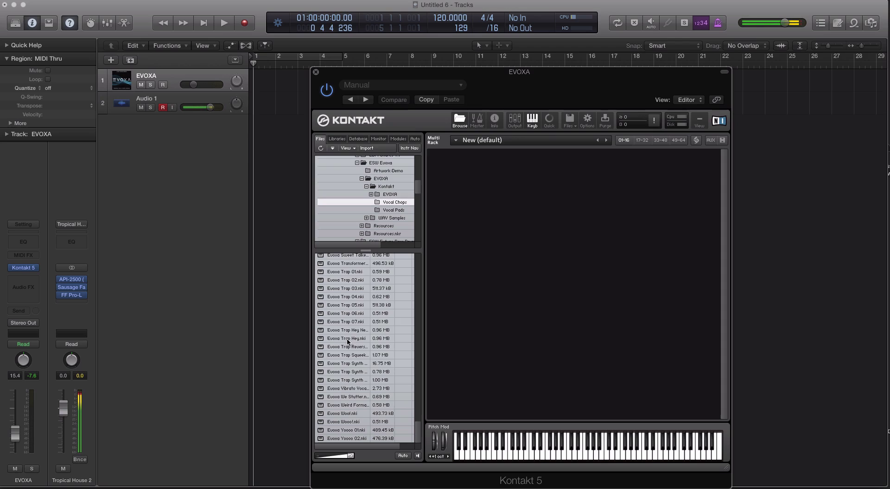
pyautogui.moveTo(340, 321); pyautogui.dragTo(522, 281)
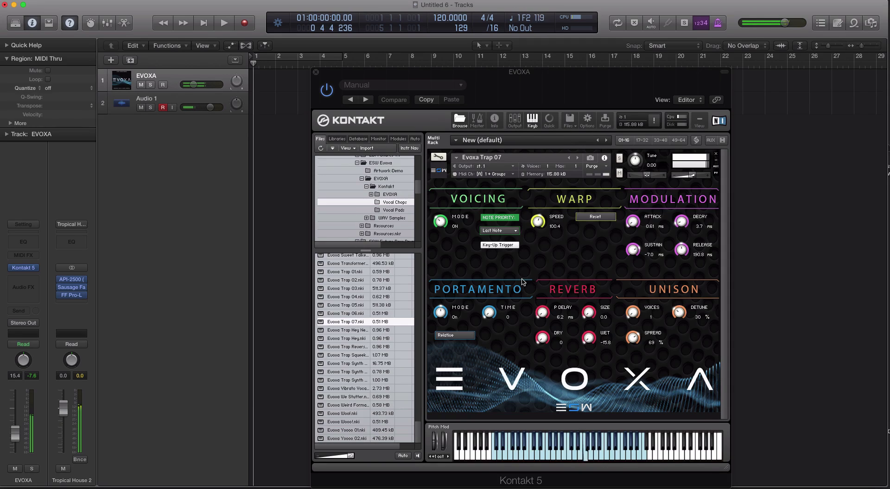
pyautogui.click(715, 154)
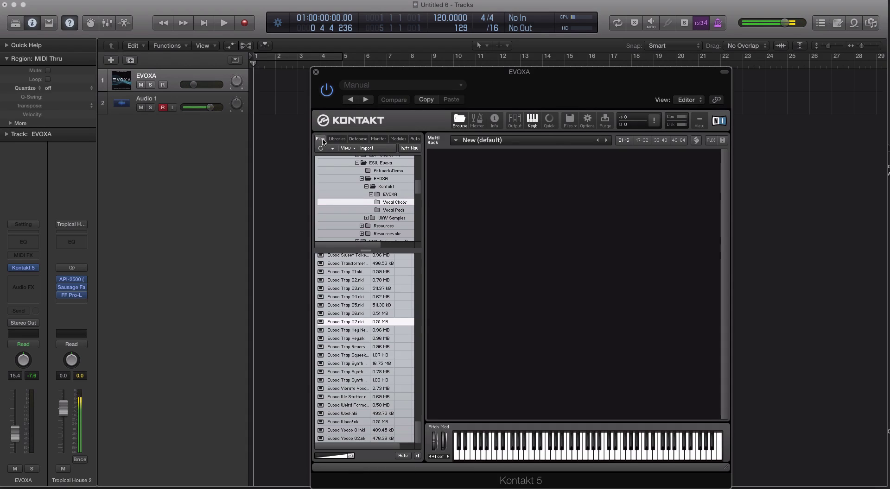
# - Return to the Sample Libraries folder in the file browser and select the ESW Evoxa folder
pyautogui.click(380, 179)
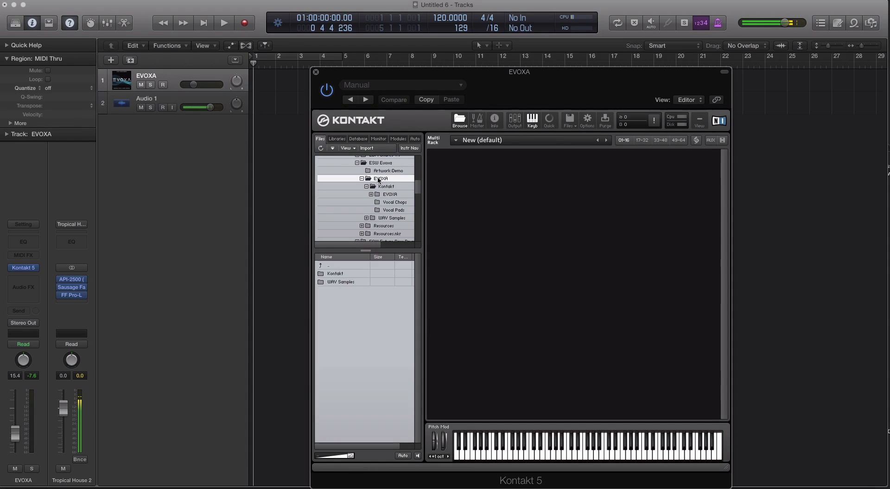
pyautogui.doubleClick(321, 266)
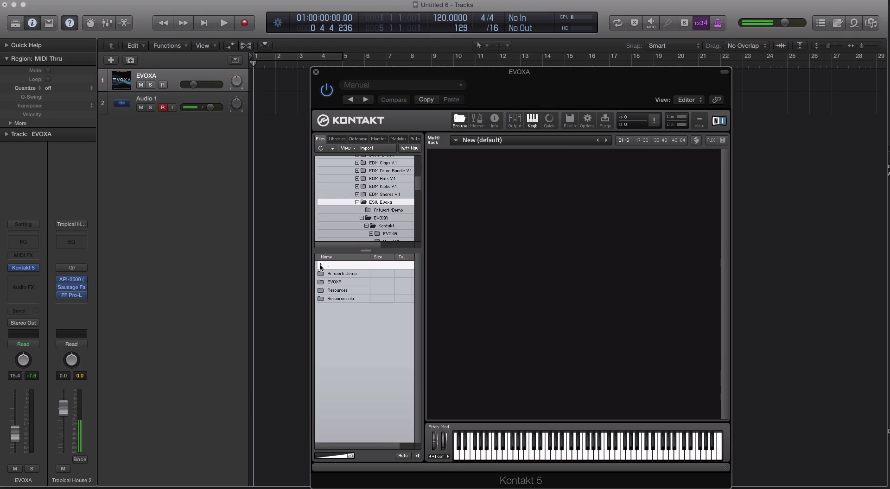
pyautogui.doubleClick(320, 266)
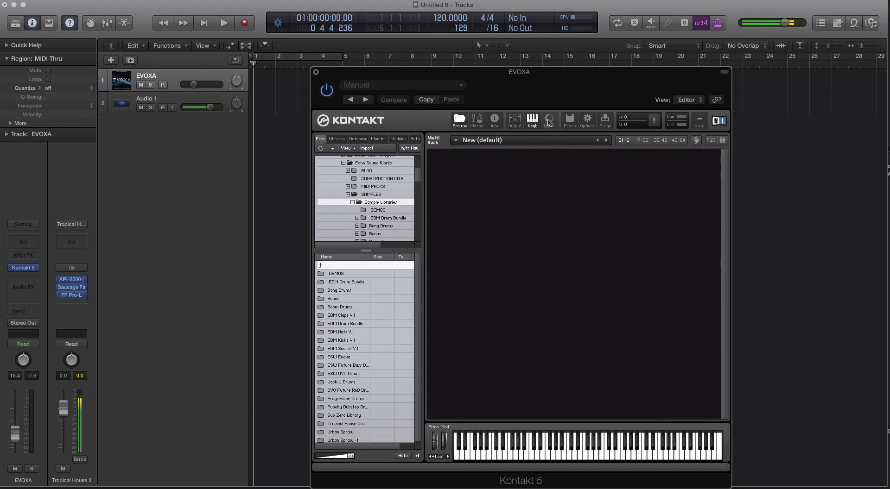
pyautogui.click(346, 357)
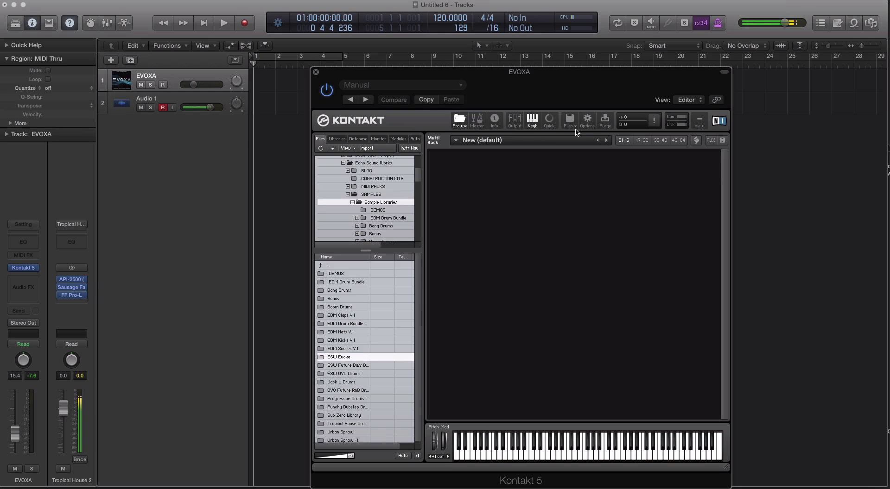
# - Show the Quick-Load catalogue for instruments and add a folder named Echo Sound Works
pyautogui.click(548, 123)
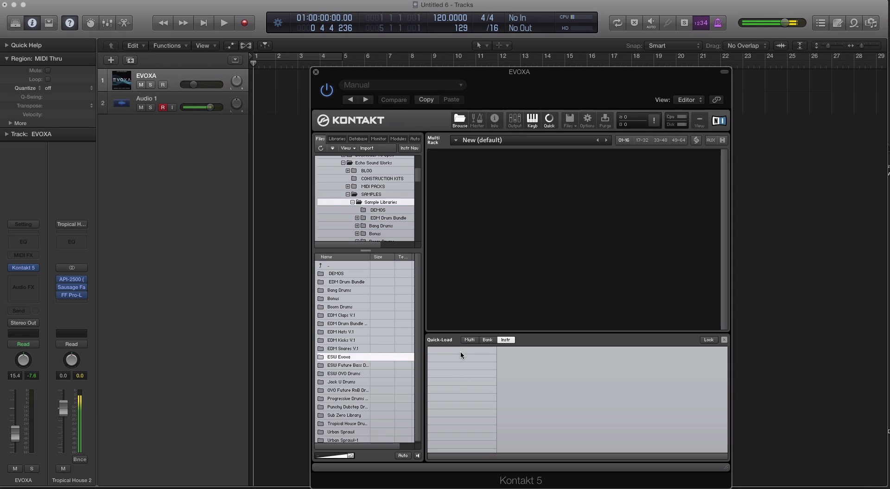
pyautogui.click(475, 359)
pyautogui.write('Echo sSound Works')
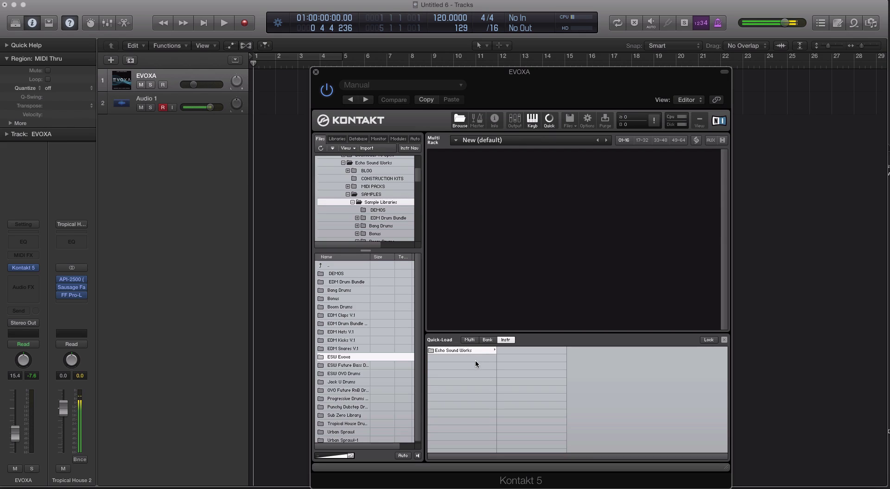
pyautogui.press('Return')
# - Add the ESW Evoxa folder from the file browser to the Echo Sound Works folder in Quick-Load
pyautogui.moveTo(337, 357); pyautogui.dragTo(523, 352)
pyautogui.moveTo(523, 352); pyautogui.dragTo(524, 352)
pyautogui.moveTo(523, 352); pyautogui.dragTo(376, 371)
pyautogui.moveTo(376, 371); pyautogui.dragTo(376, 372)
# - Load Evoxa Silky Formant from the Vocal Chops folder of ESW Evoxa in Quick-Load
pyautogui.click(524, 350)
pyautogui.click(569, 349)
pyautogui.click(663, 353)
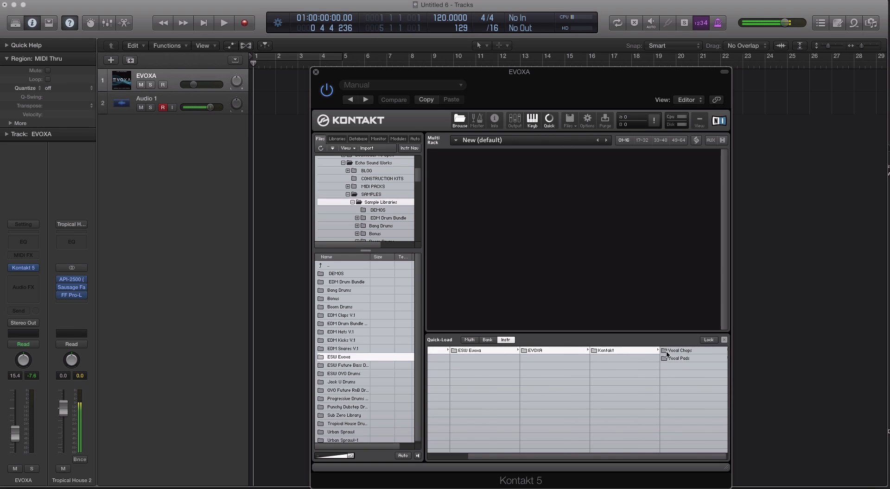
pyautogui.click(666, 353)
pyautogui.scroll(-10, 681, 403)
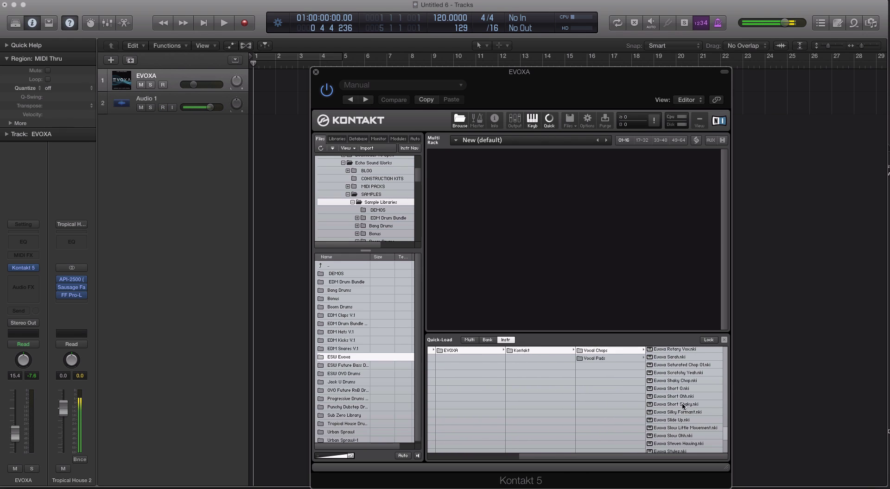
pyautogui.moveTo(679, 412); pyautogui.dragTo(578, 240)
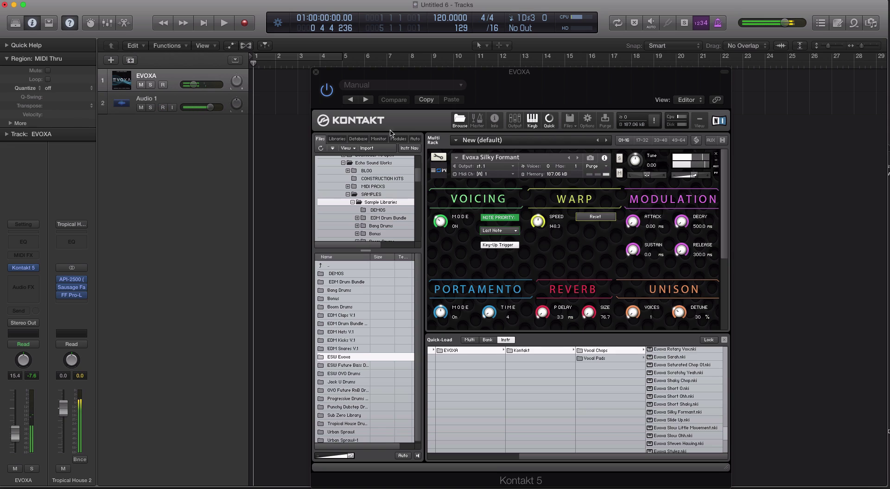
# - Close the plug-in window, remove Kontakt 5 from the EVOXA track, and insert a fresh Kontakt 5 instance
pyautogui.click(315, 73)
pyautogui.click(35, 268)
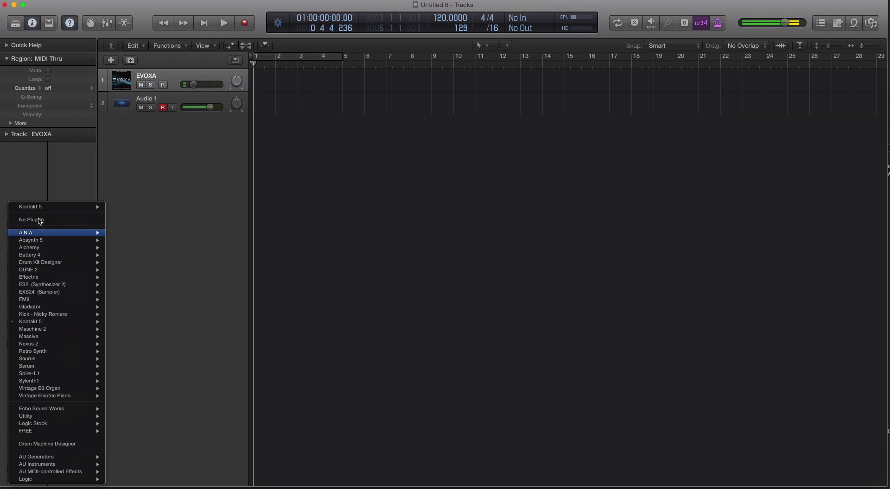
pyautogui.click(39, 220)
pyautogui.click(34, 266)
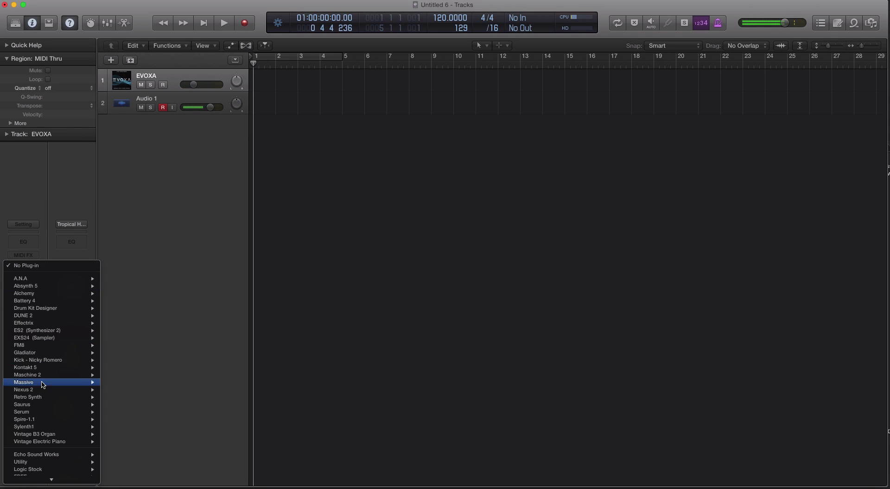
pyautogui.click(485, 308)
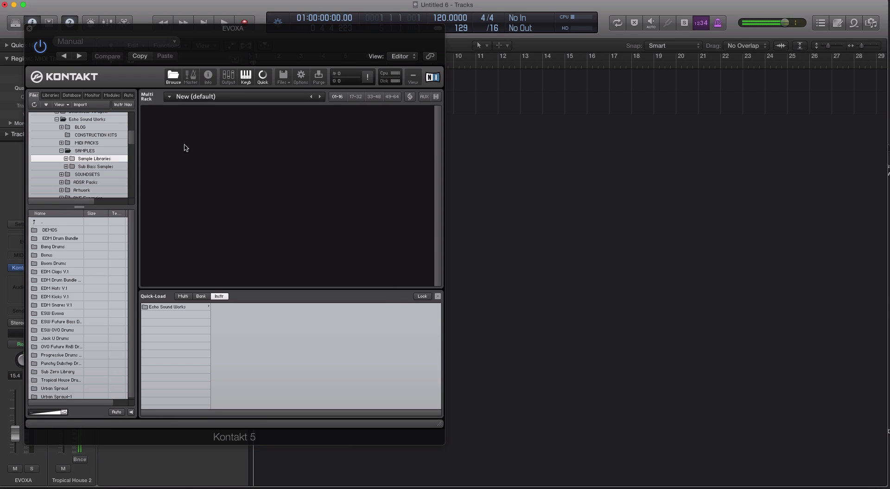
# - Hide Kontakt's file browser and move the plug-in window over the tracks area, keeping Quick-Load shown
pyautogui.click(172, 77)
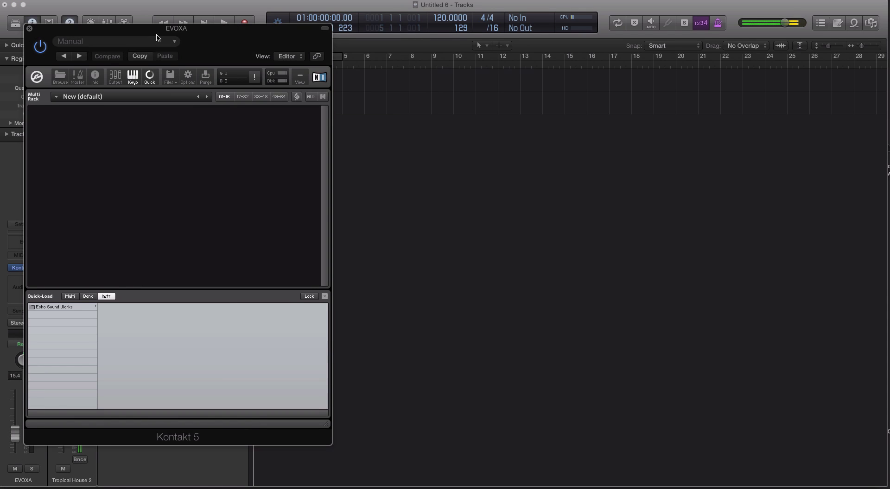
pyautogui.moveTo(159, 34); pyautogui.dragTo(508, 68)
pyautogui.click(499, 111)
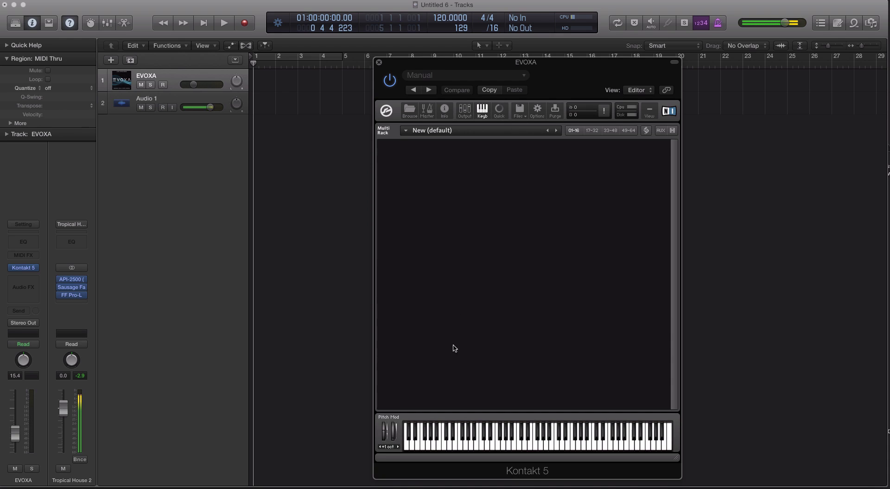
pyautogui.click(499, 111)
# - Load Evoxa Short Shaky from Quick-Load's Echo Sound Works folder, under ESW Evoxa's Vocal Chops, and close Quick-Load
pyautogui.click(415, 340)
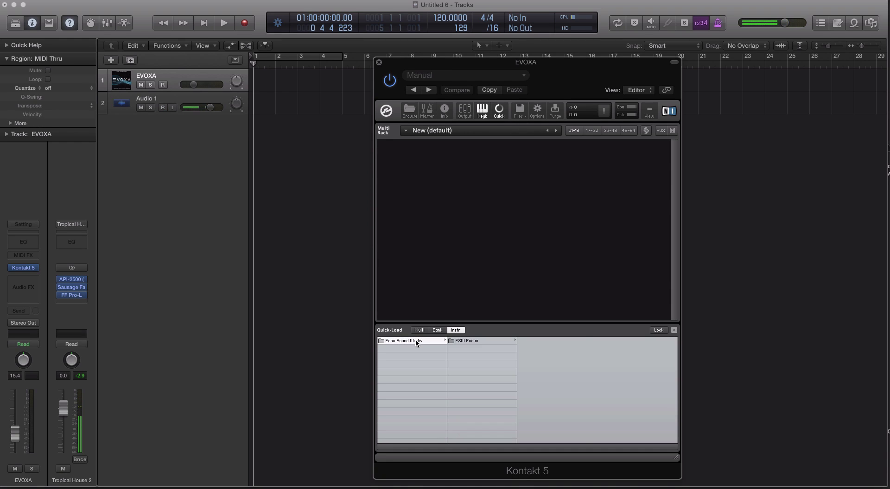
pyautogui.click(471, 341)
pyautogui.click(533, 342)
pyautogui.click(635, 341)
pyautogui.click(651, 340)
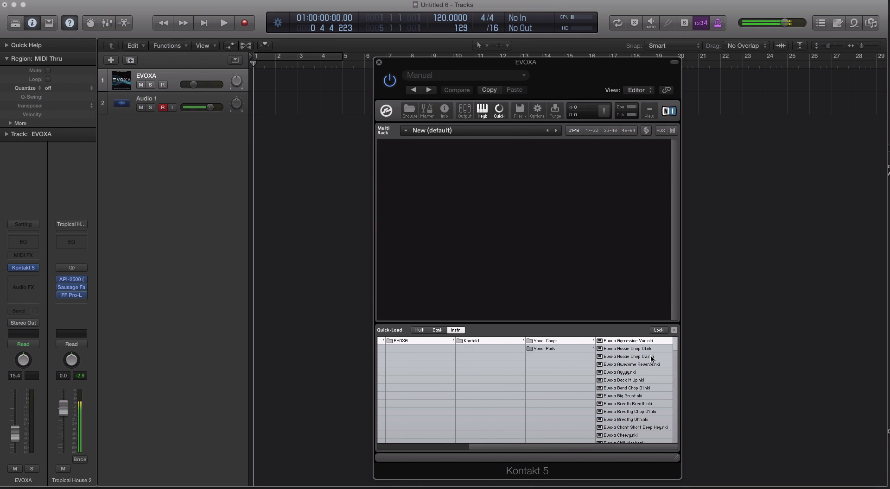
pyautogui.scroll(-10, 639, 394)
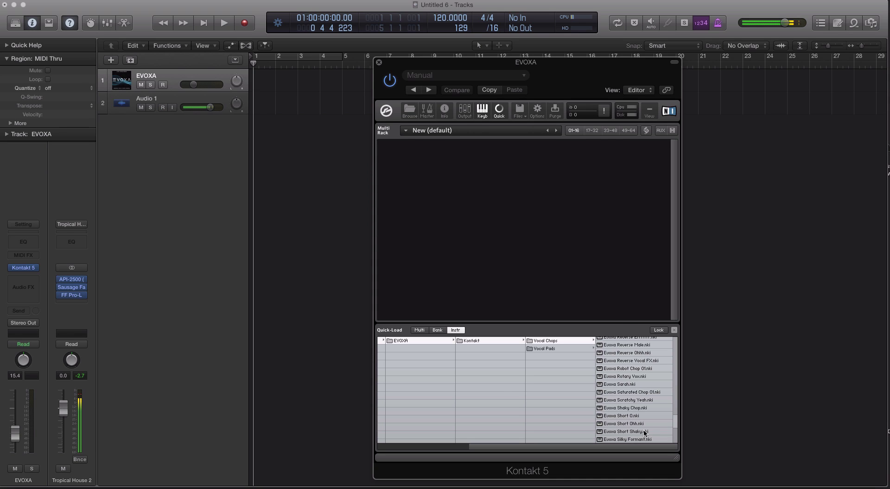
pyautogui.doubleClick(634, 432)
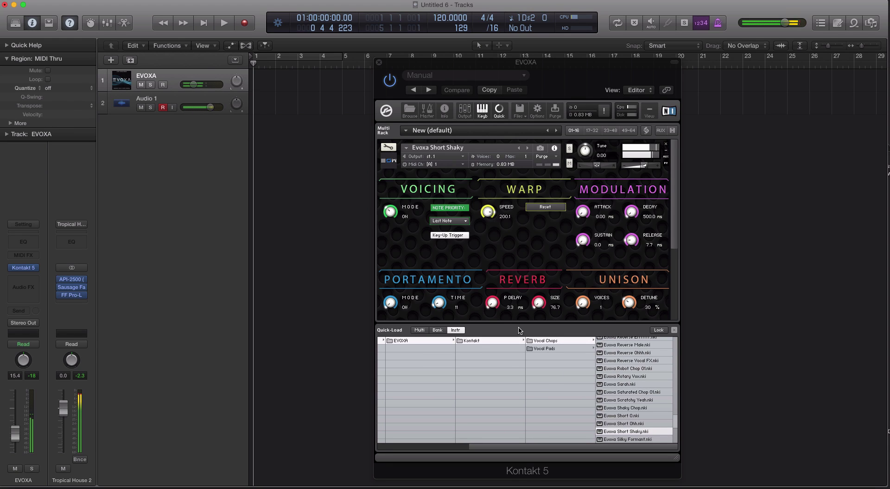
pyautogui.click(674, 330)
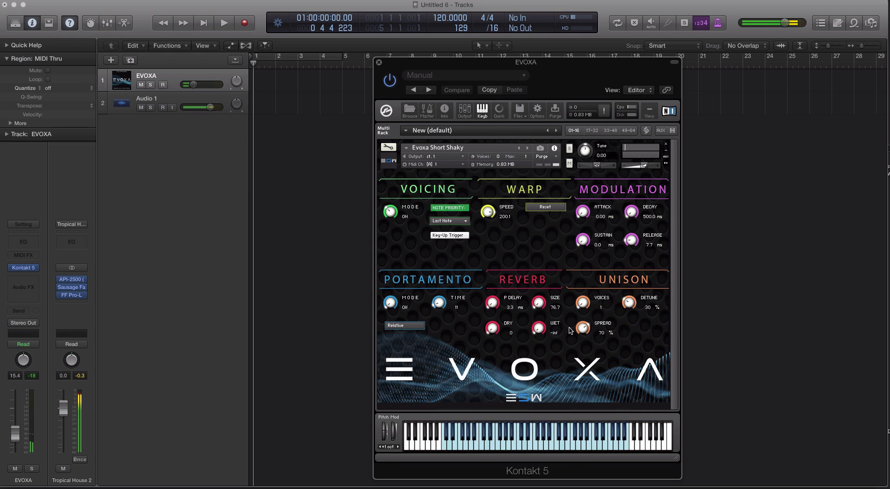